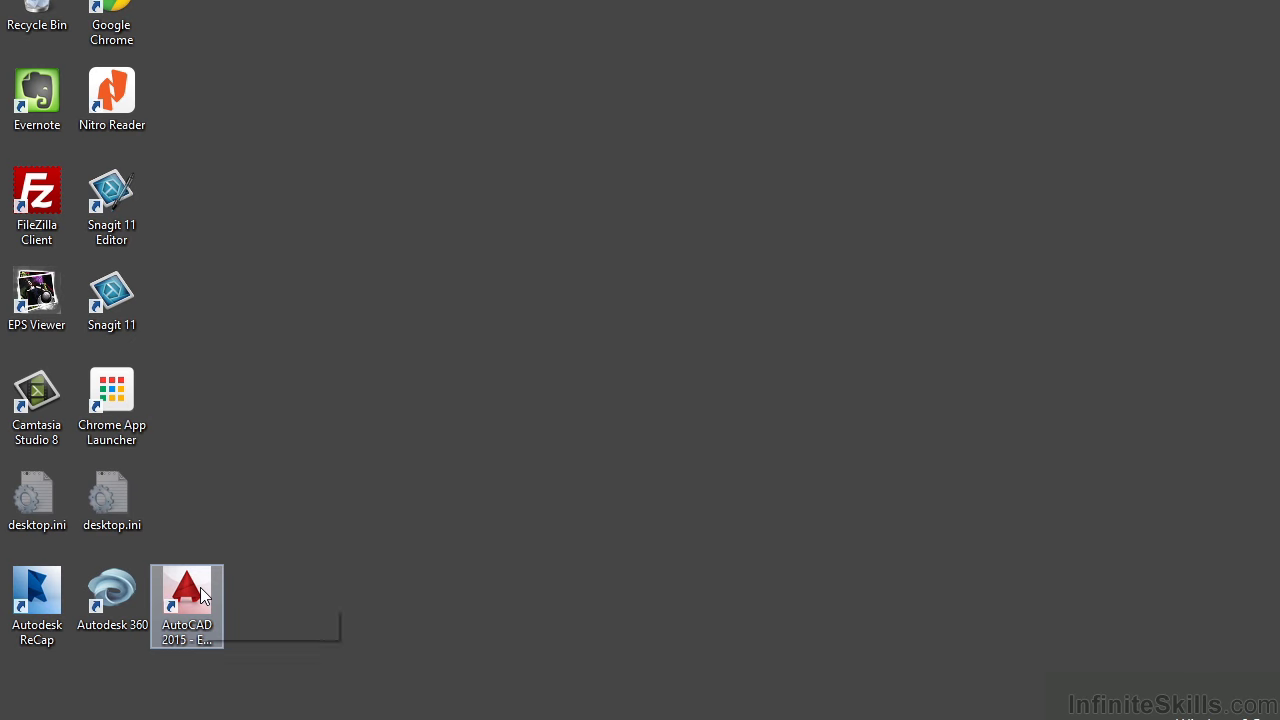
Launch AutoCAD 2015, accept the Autodesk privacy statement and continue past the product activation prompt.
double_click(200, 593)
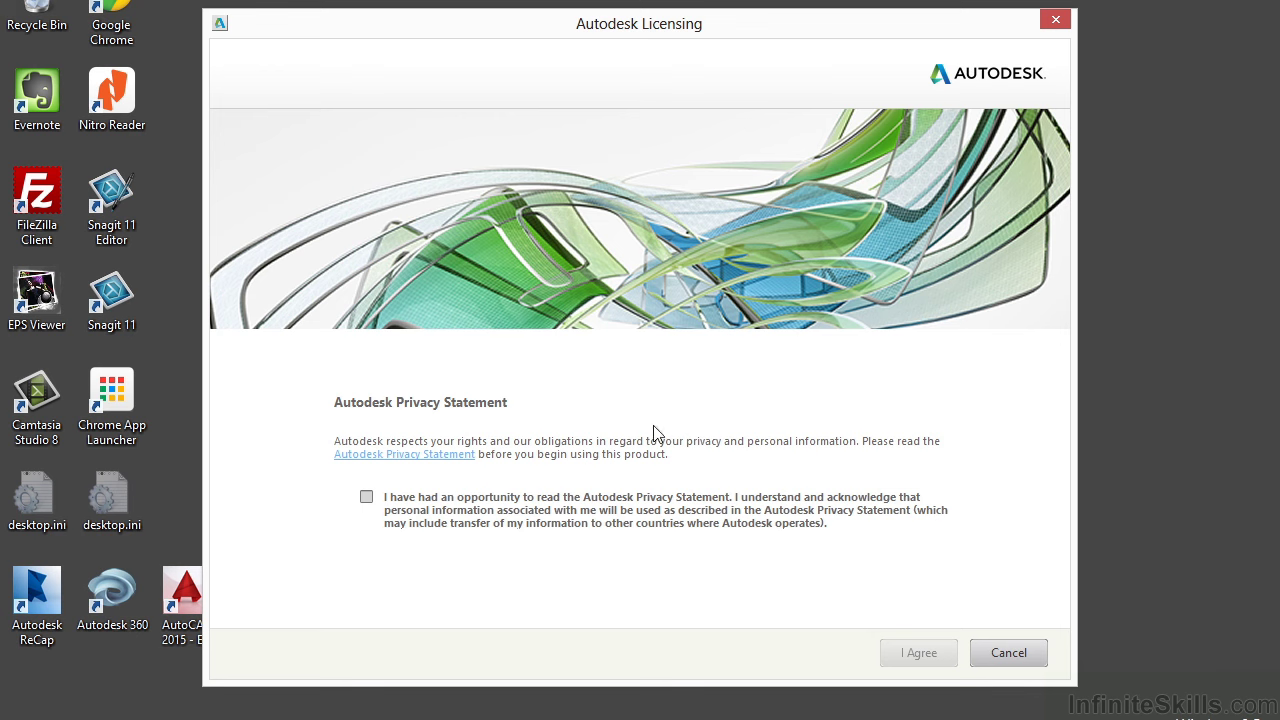
click(366, 496)
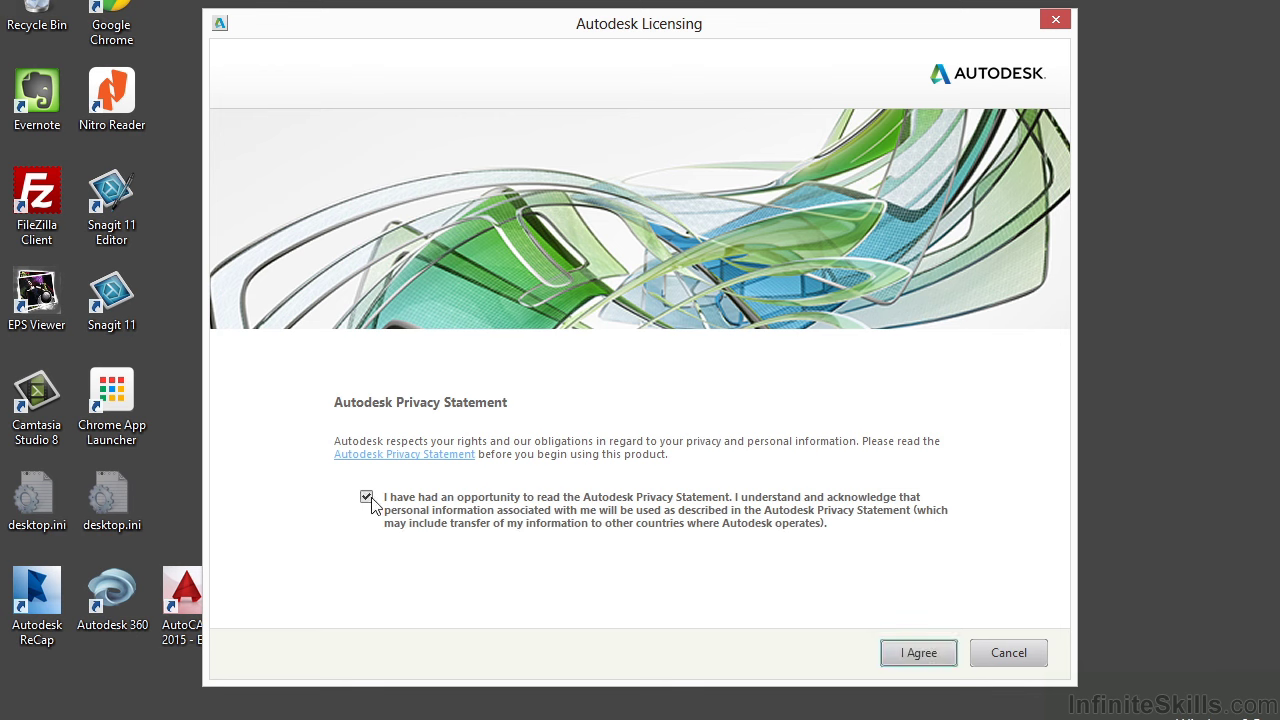
click(455, 462)
click(915, 651)
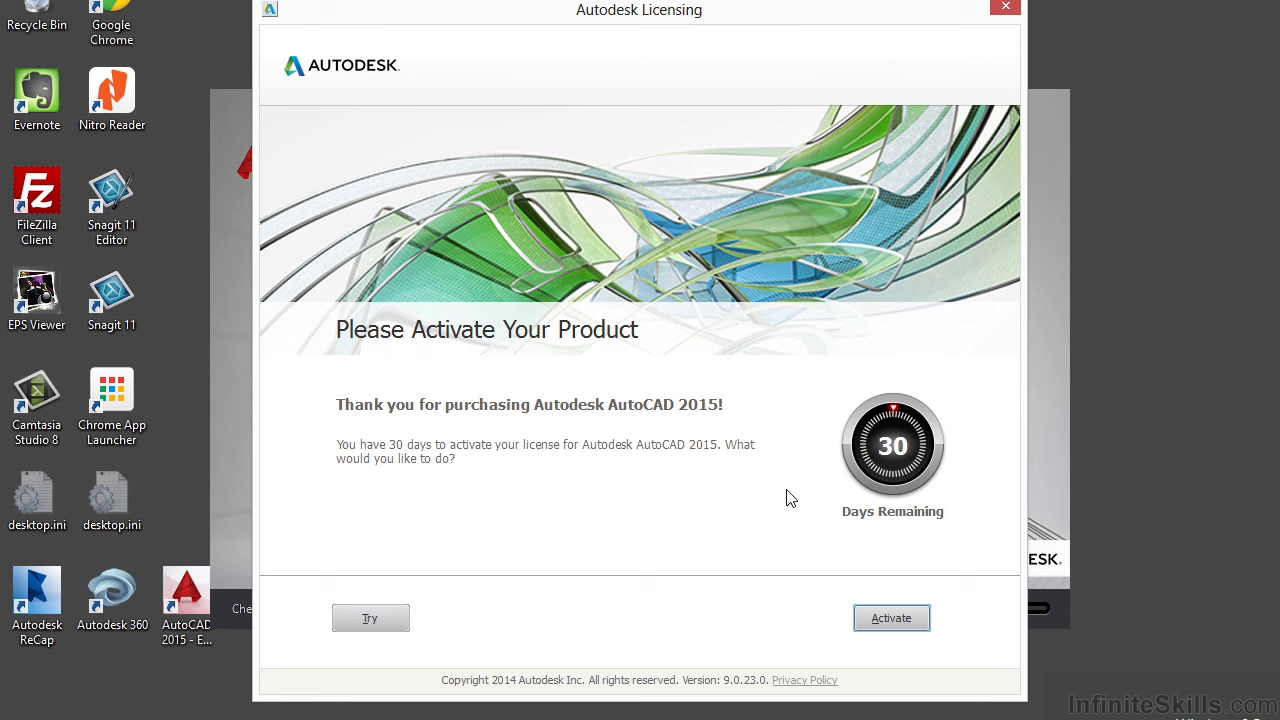
click(891, 620)
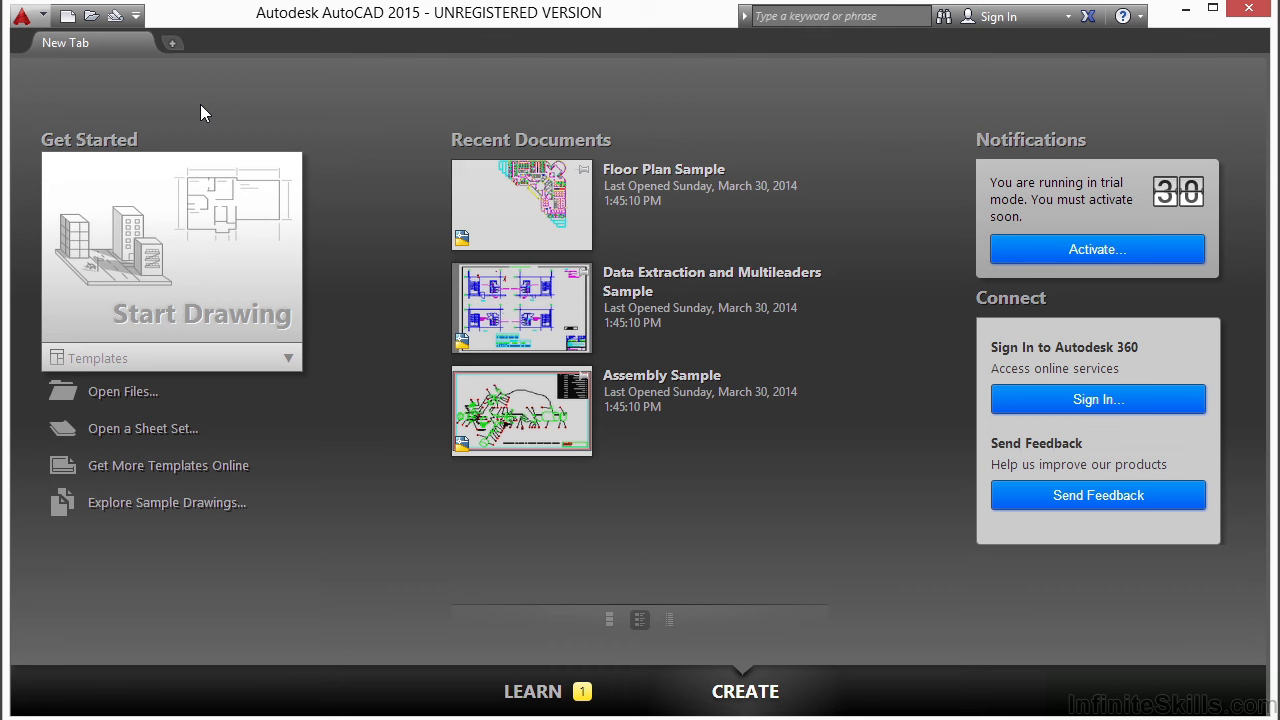
Start a new drawing from the acad.dwt template and close the Design Feed palette.
click(117, 359)
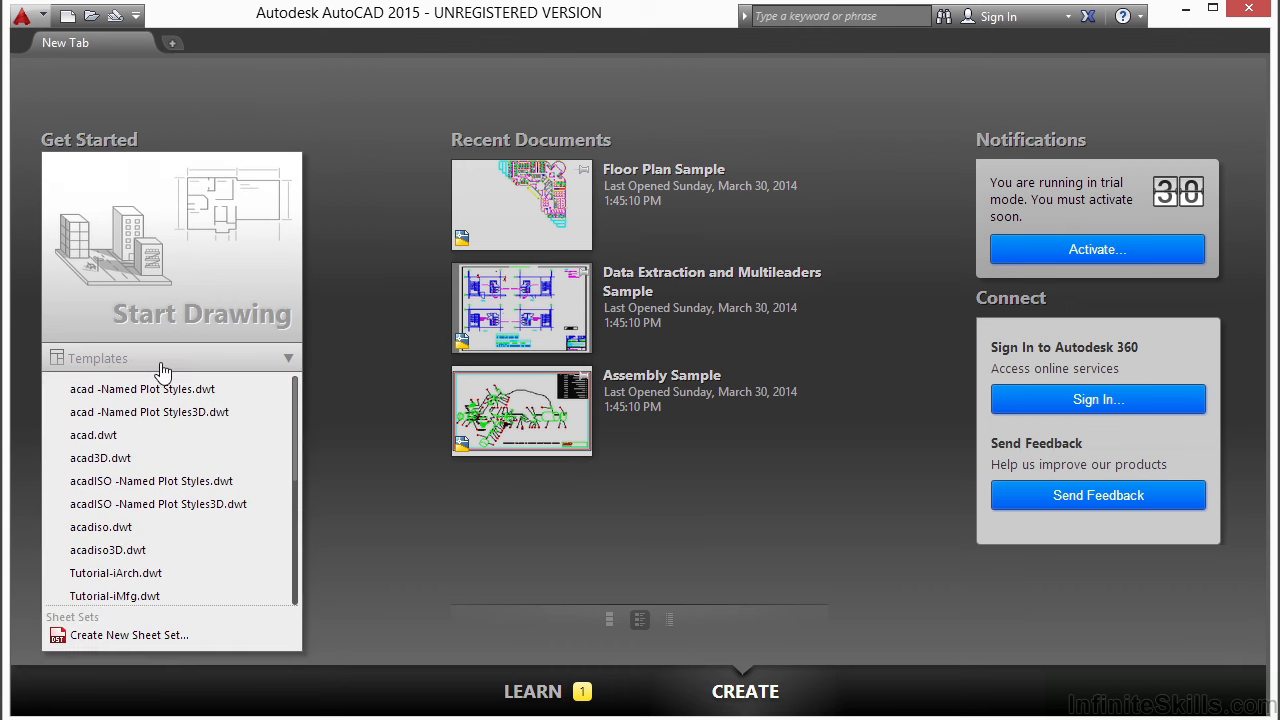
click(110, 438)
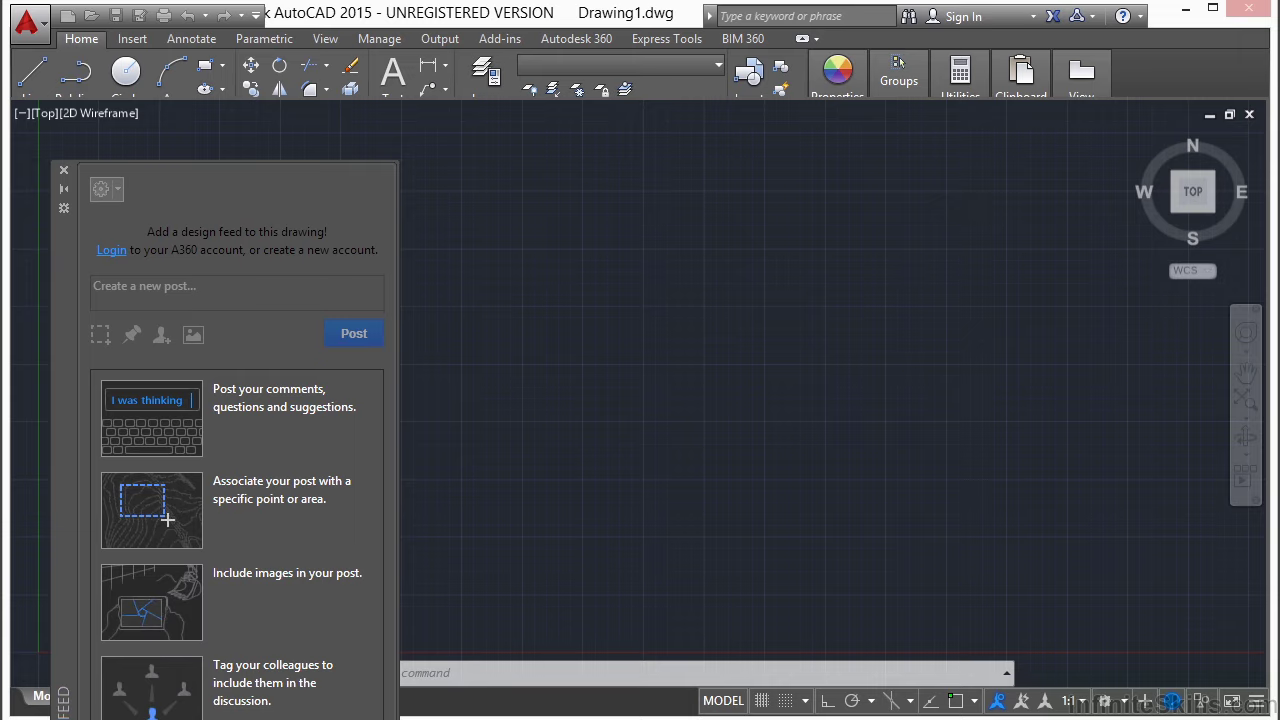
click(64, 171)
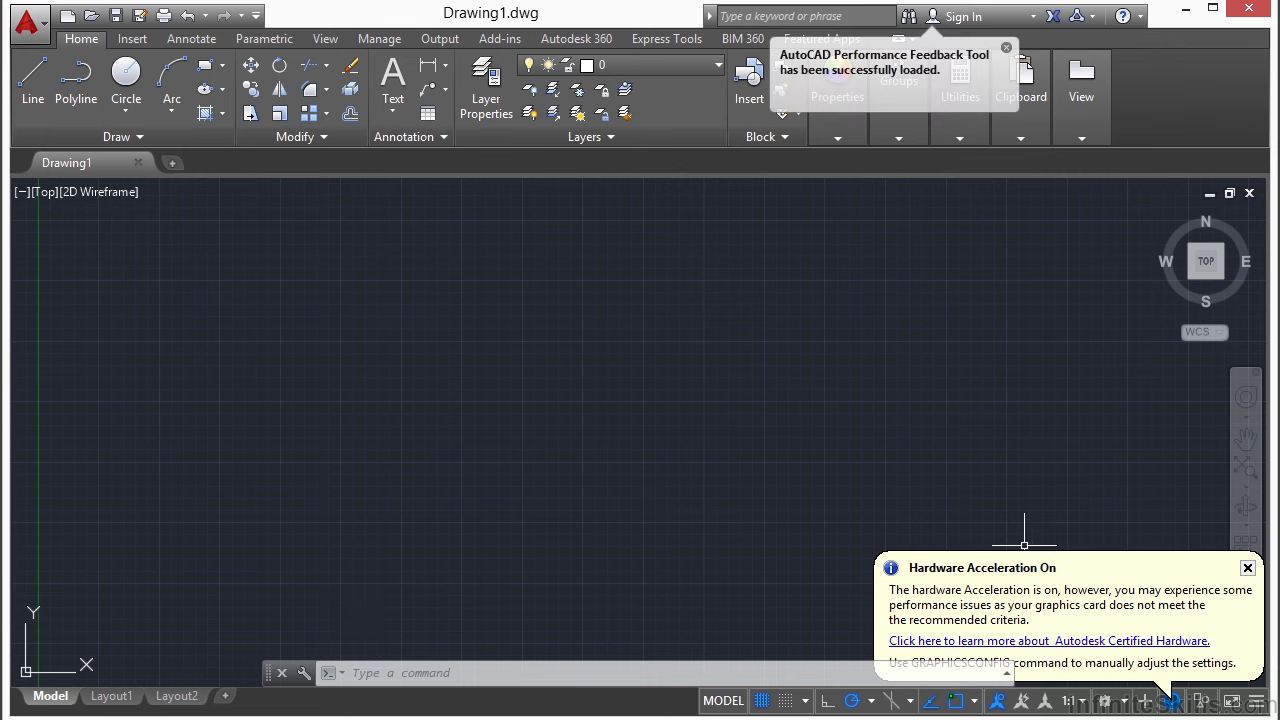
Dismiss the hardware acceleration notice and the Performance Feedback Tool notification.
click(1248, 568)
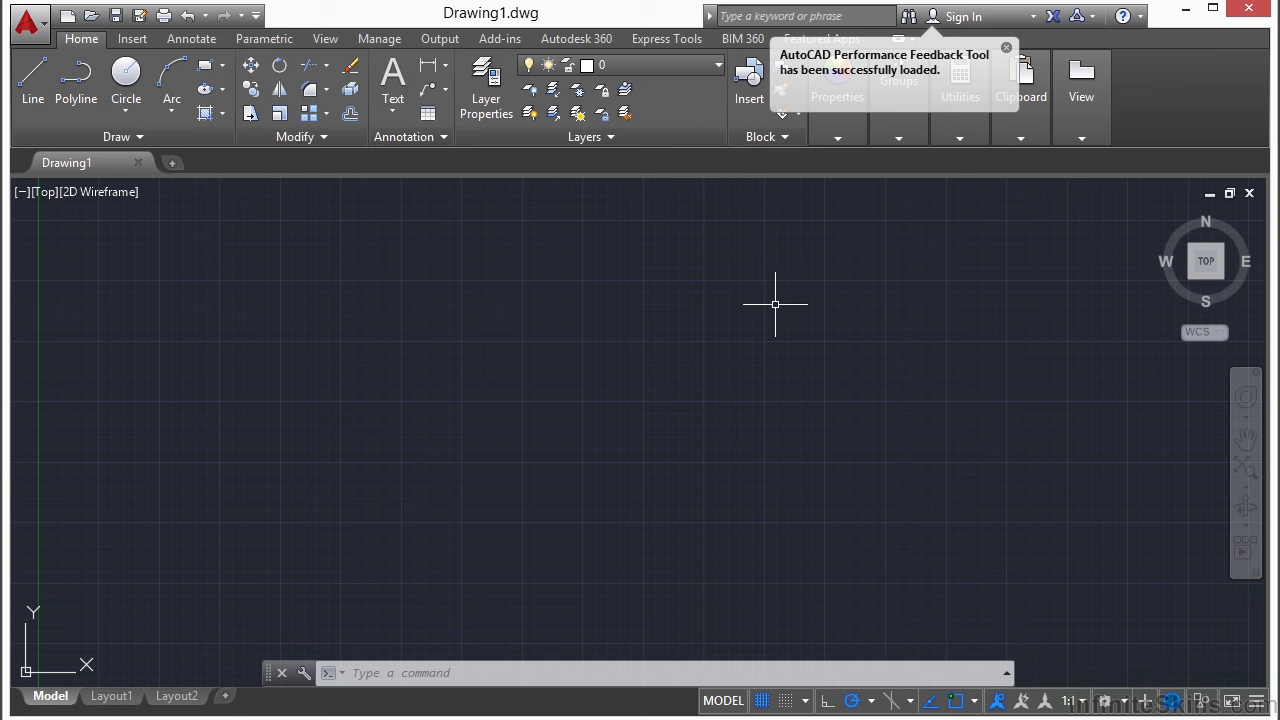
click(960, 125)
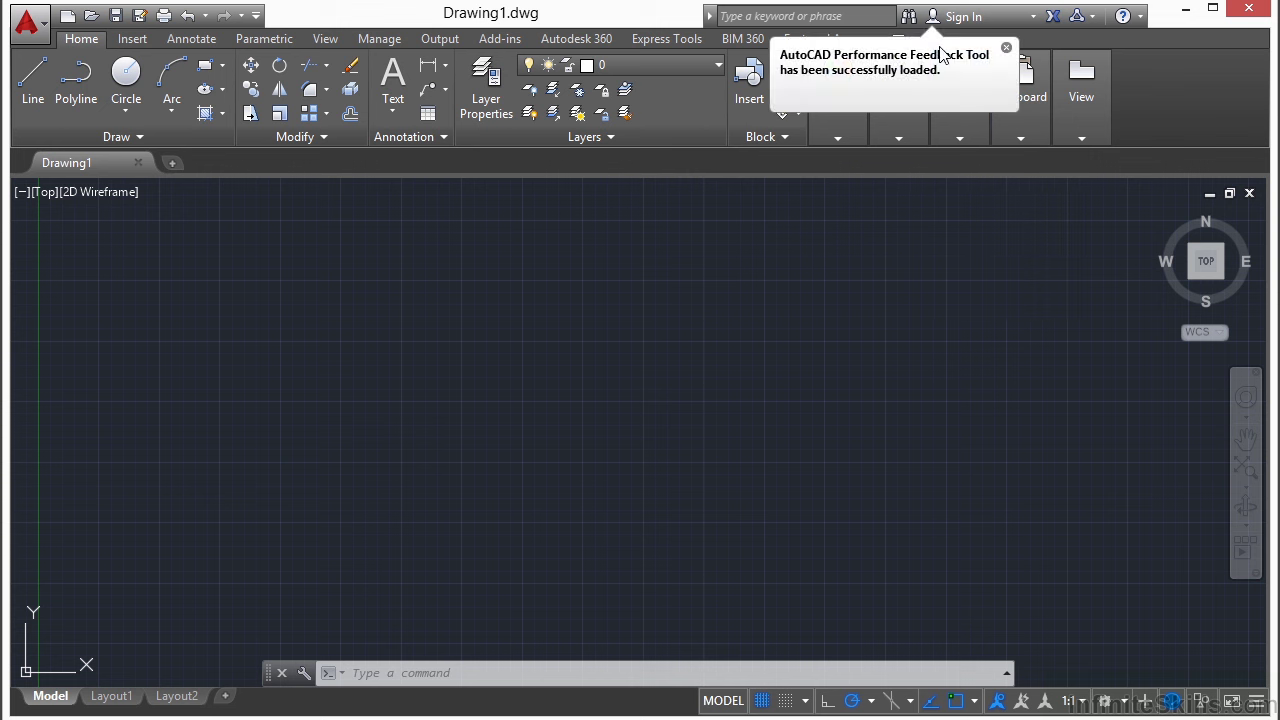
click(1005, 49)
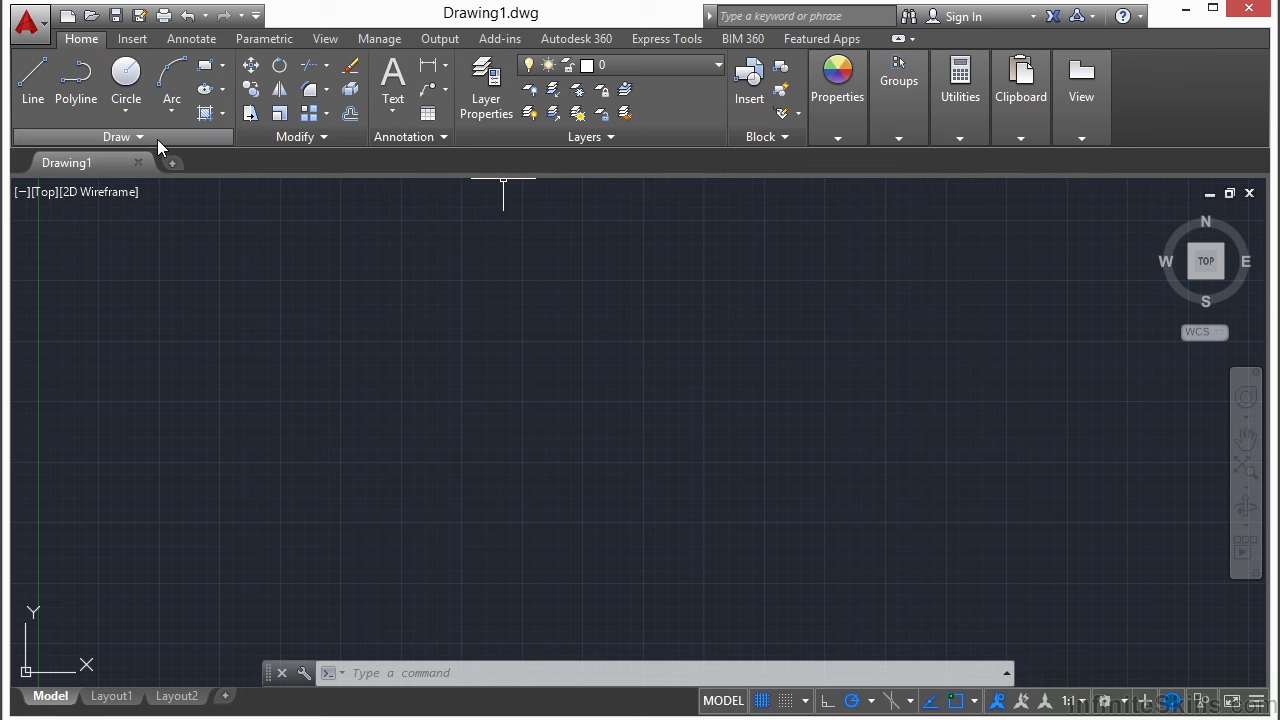
Examine the application's file commands and the Insert, Annotate, Parametric, View, Manage and Output tool sets, ending at the Home tools.
click(38, 34)
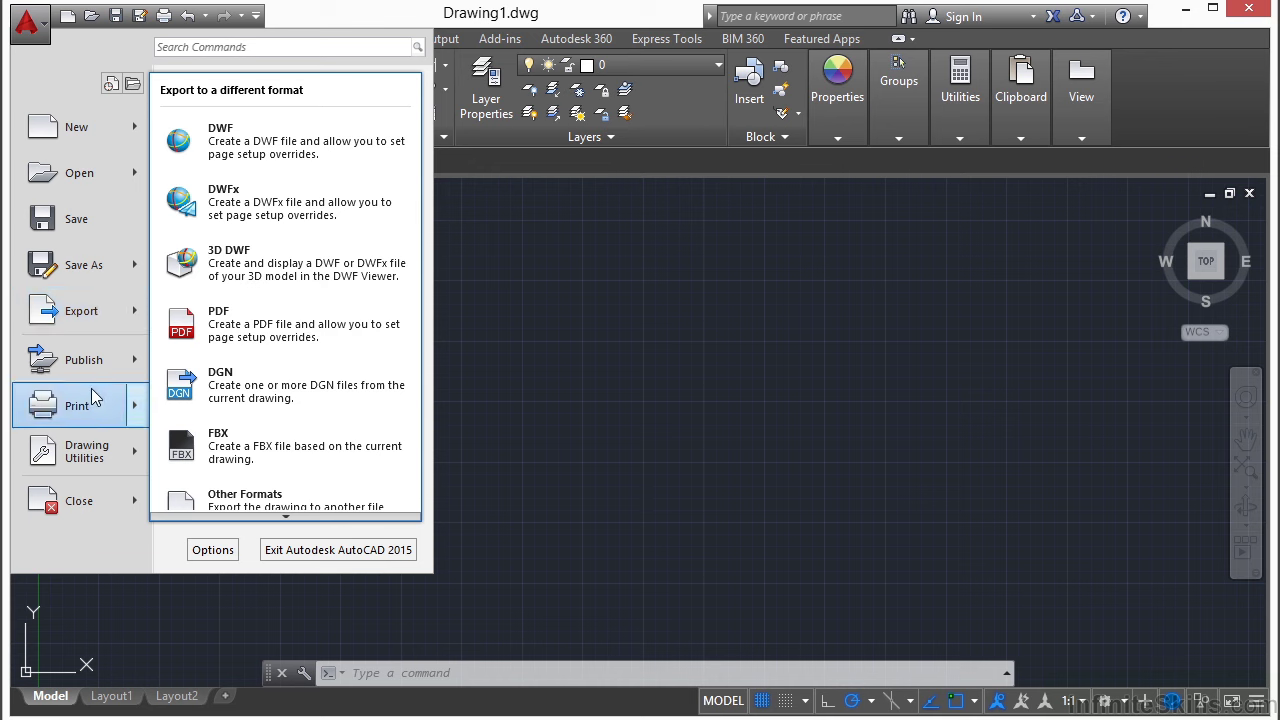
mouse_move(107, 134)
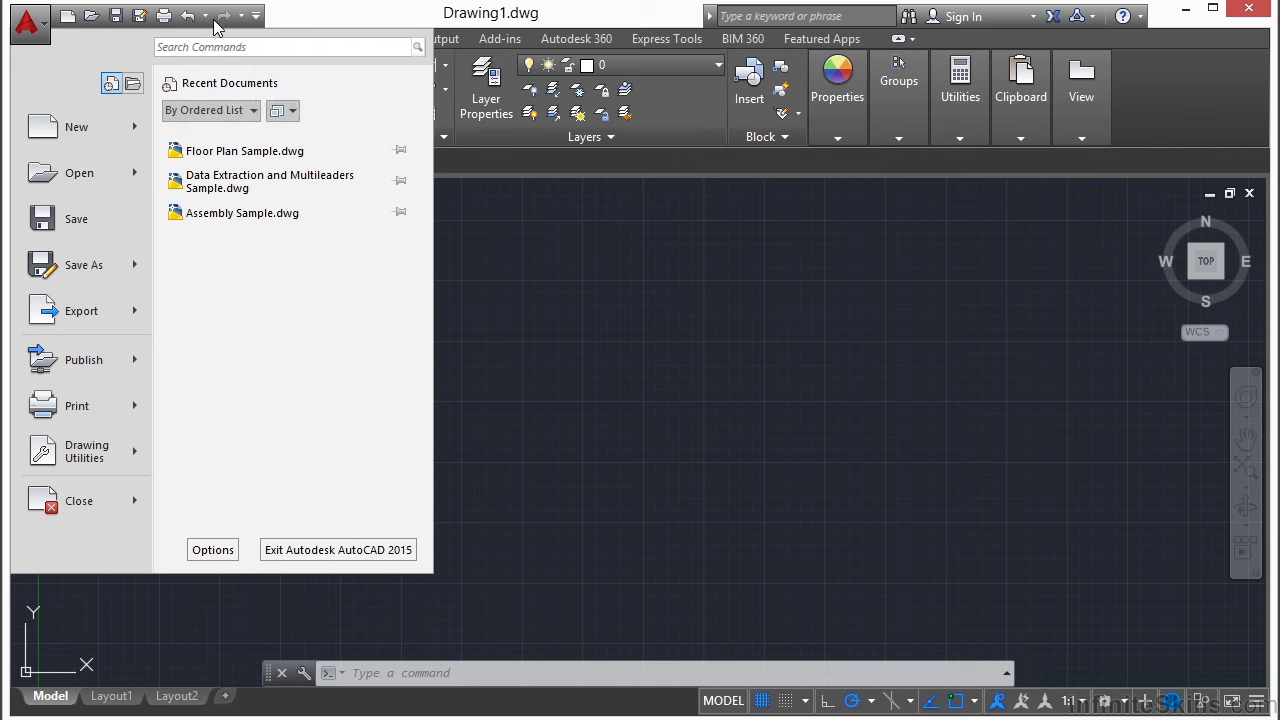
click(520, 282)
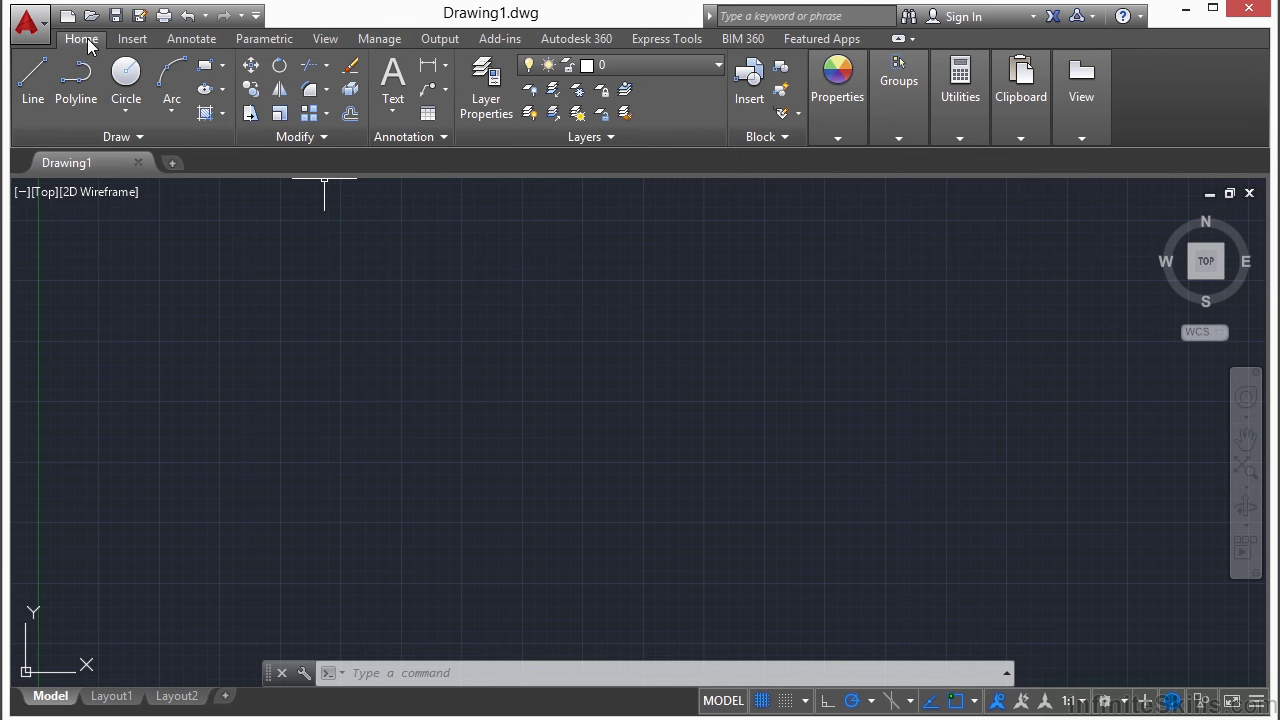
click(131, 40)
click(198, 40)
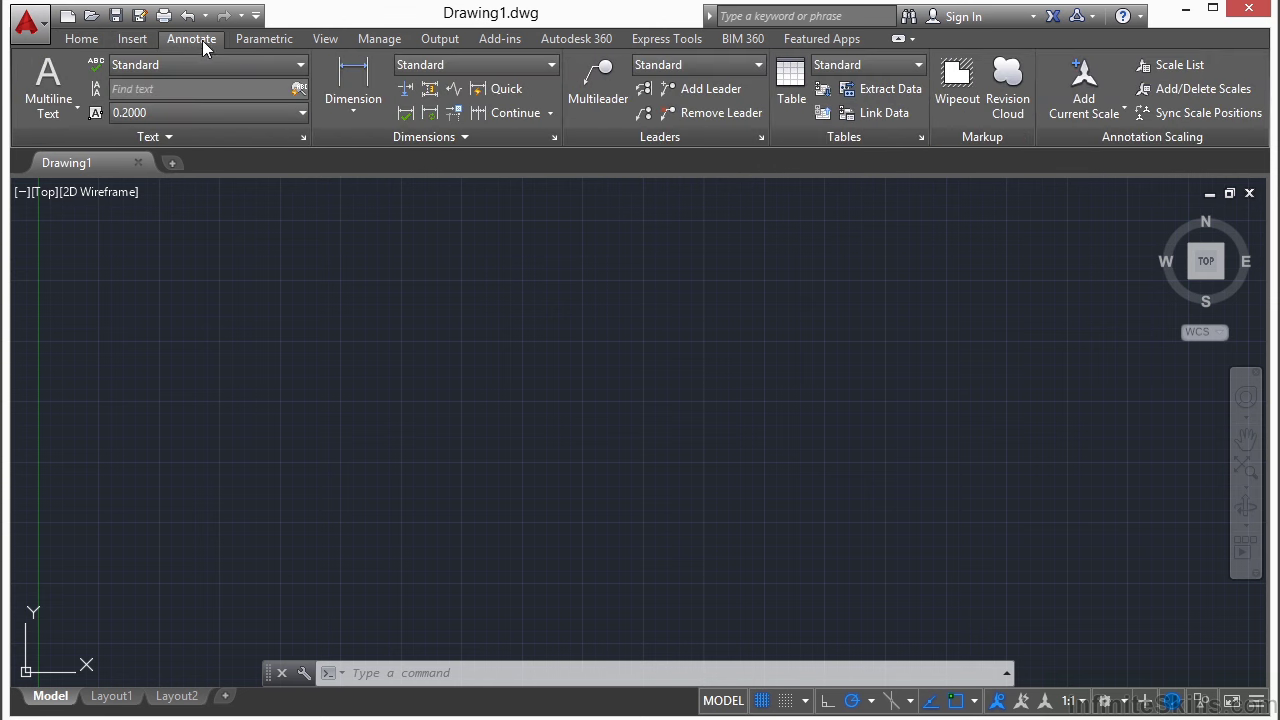
click(258, 40)
click(321, 40)
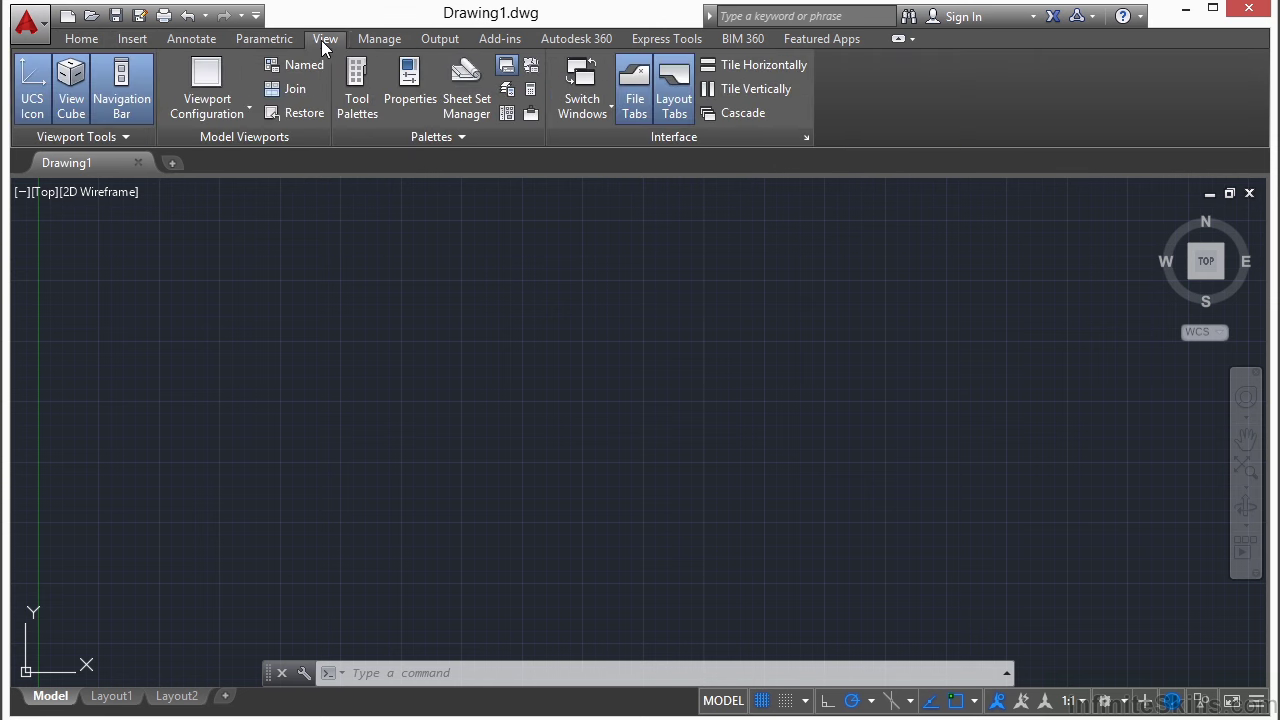
click(380, 40)
click(440, 40)
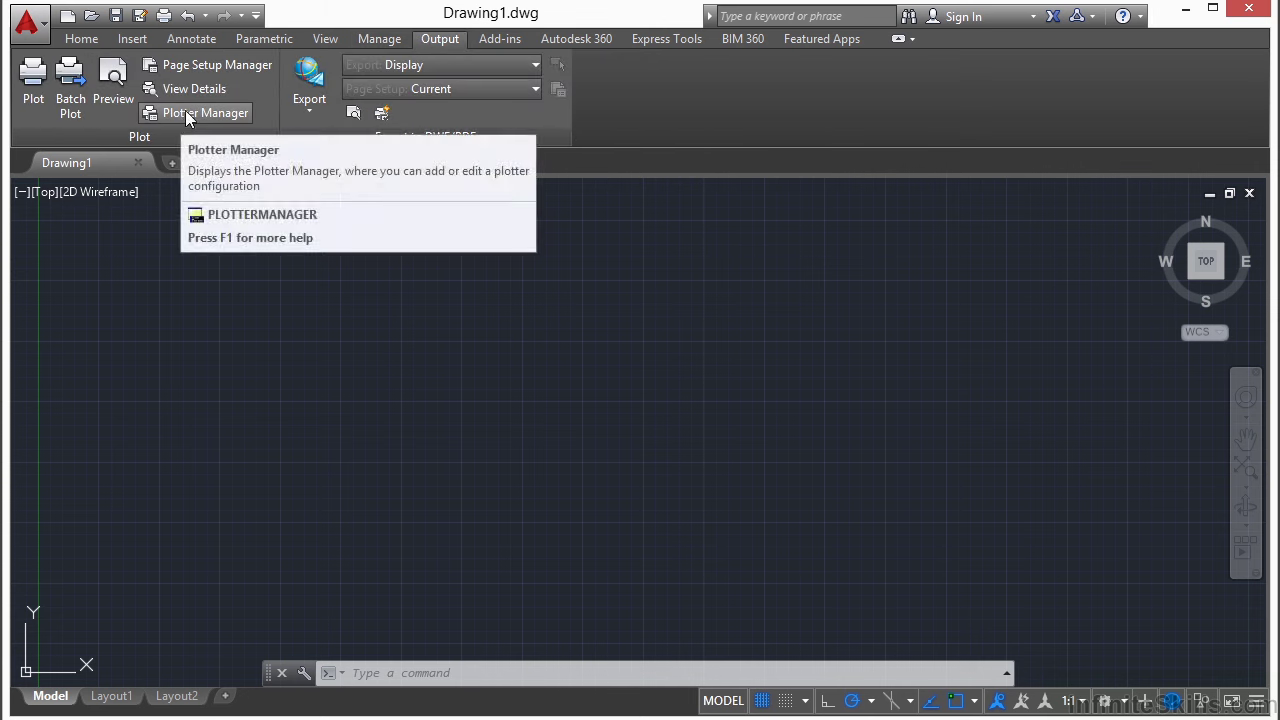
click(84, 40)
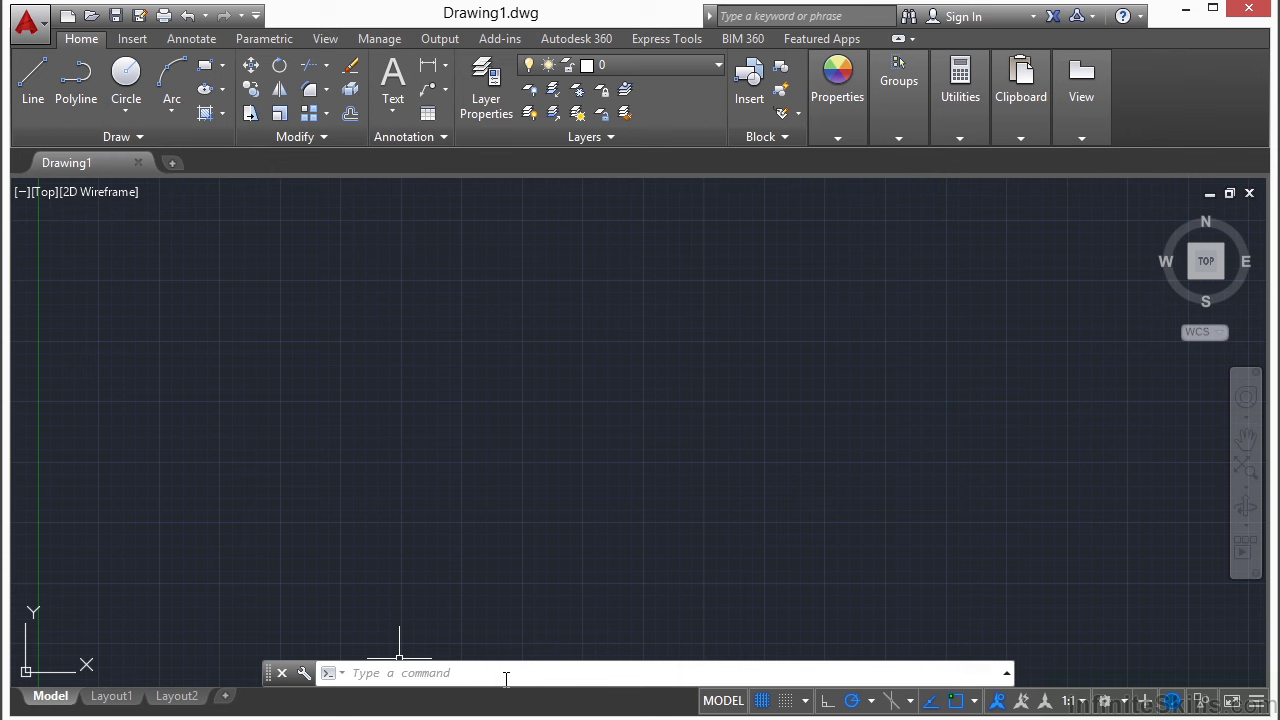
Draw a single diagonal line rising to the right near the middle of the drawing area with the LINE command.
click(392, 676)
text(line)
key(Return)
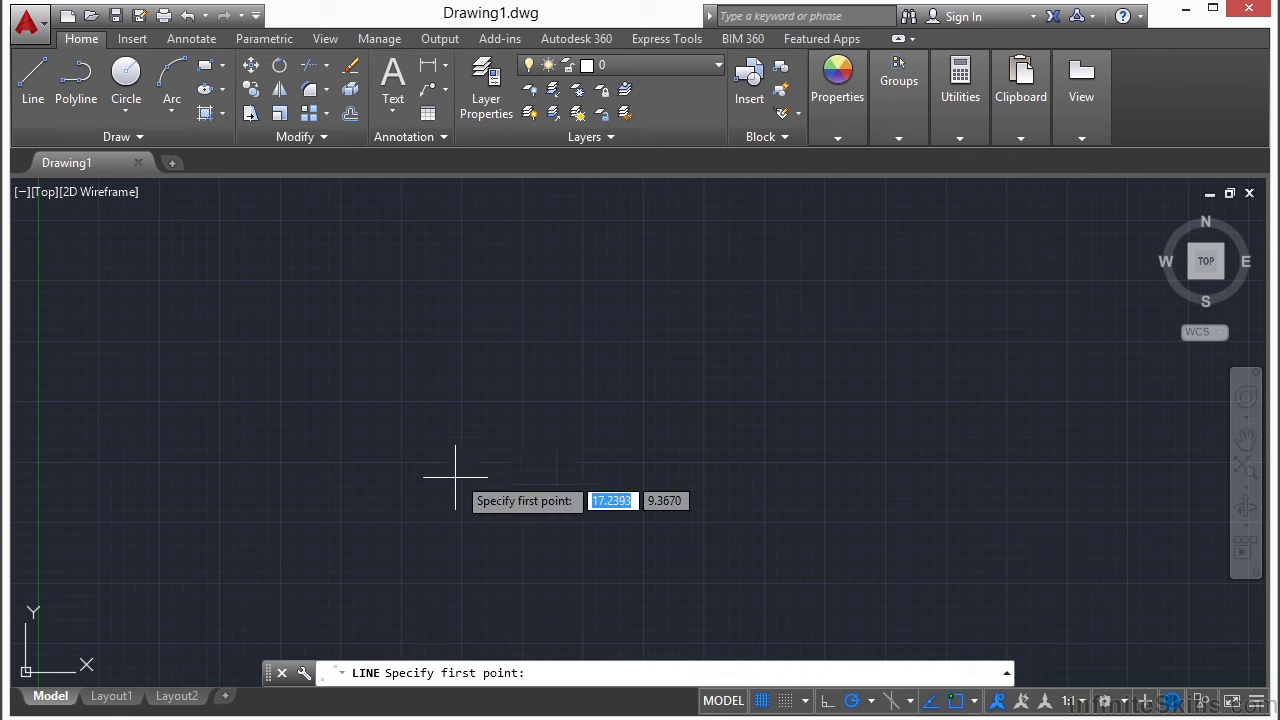
click(410, 448)
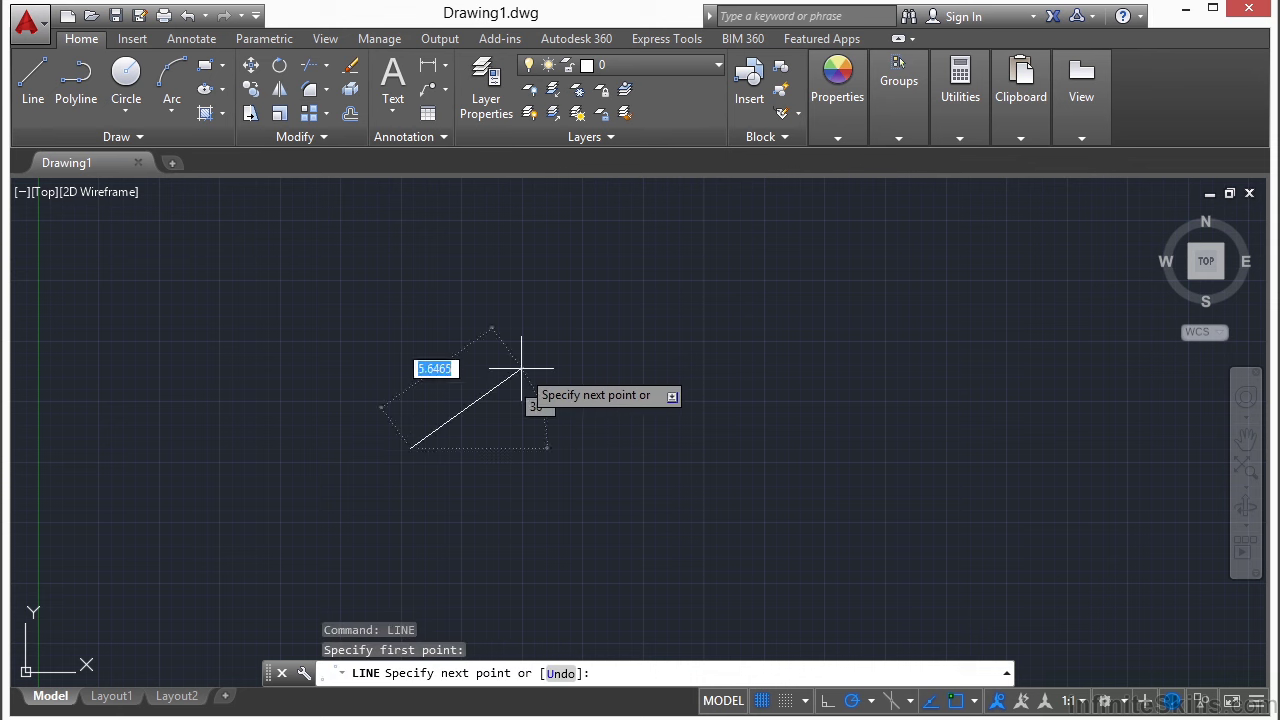
click(558, 330)
key(Return)
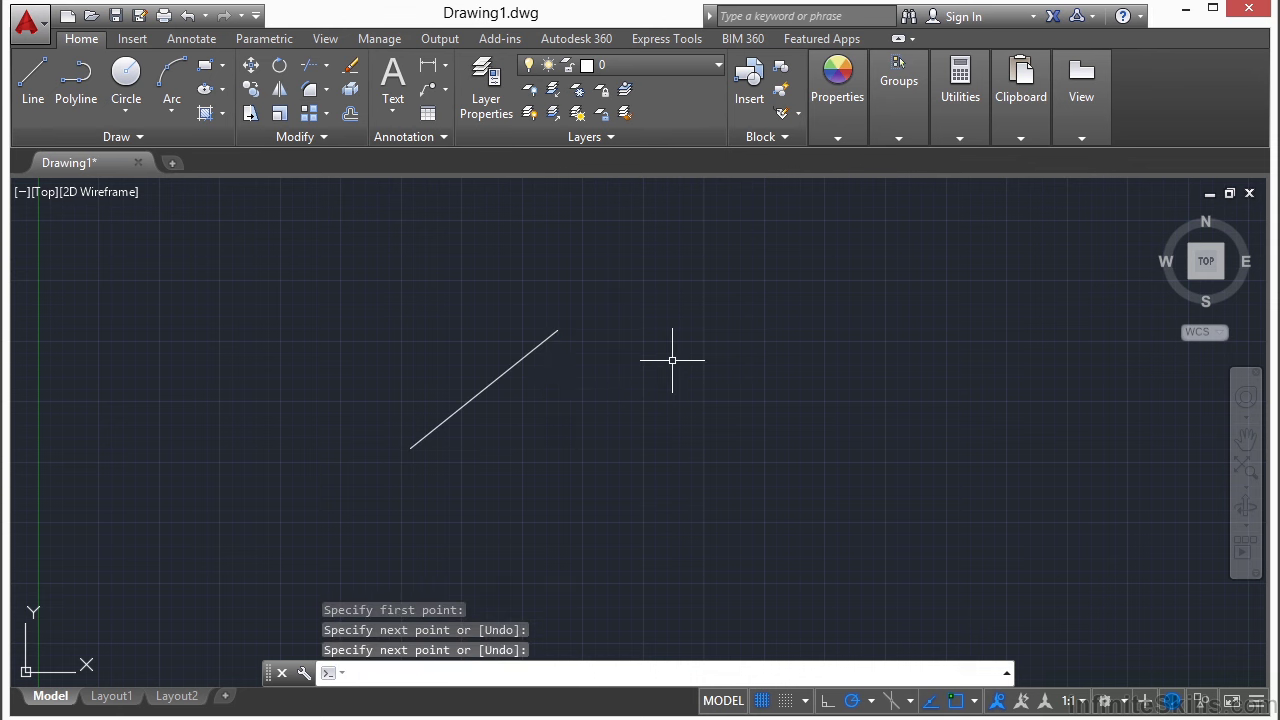
Draw a second, shorter and steeper diagonal line to the right of the first with the LINE command.
text(LINE)
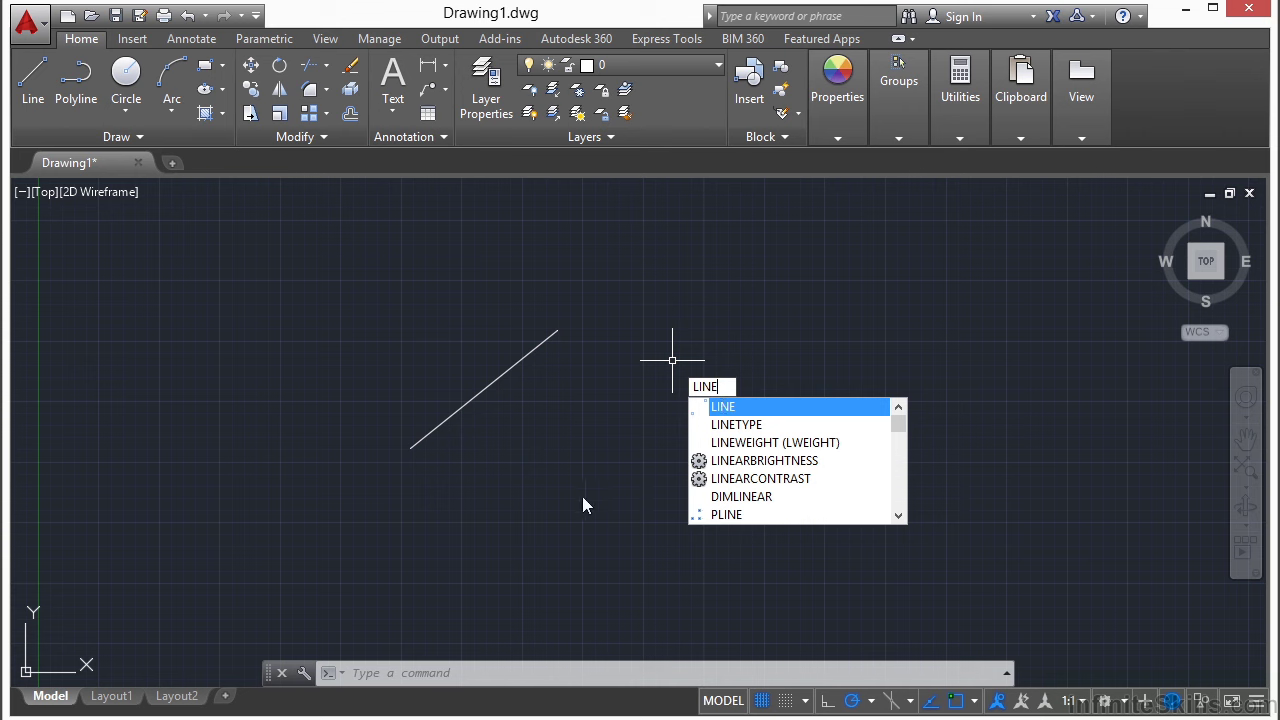
key(Return)
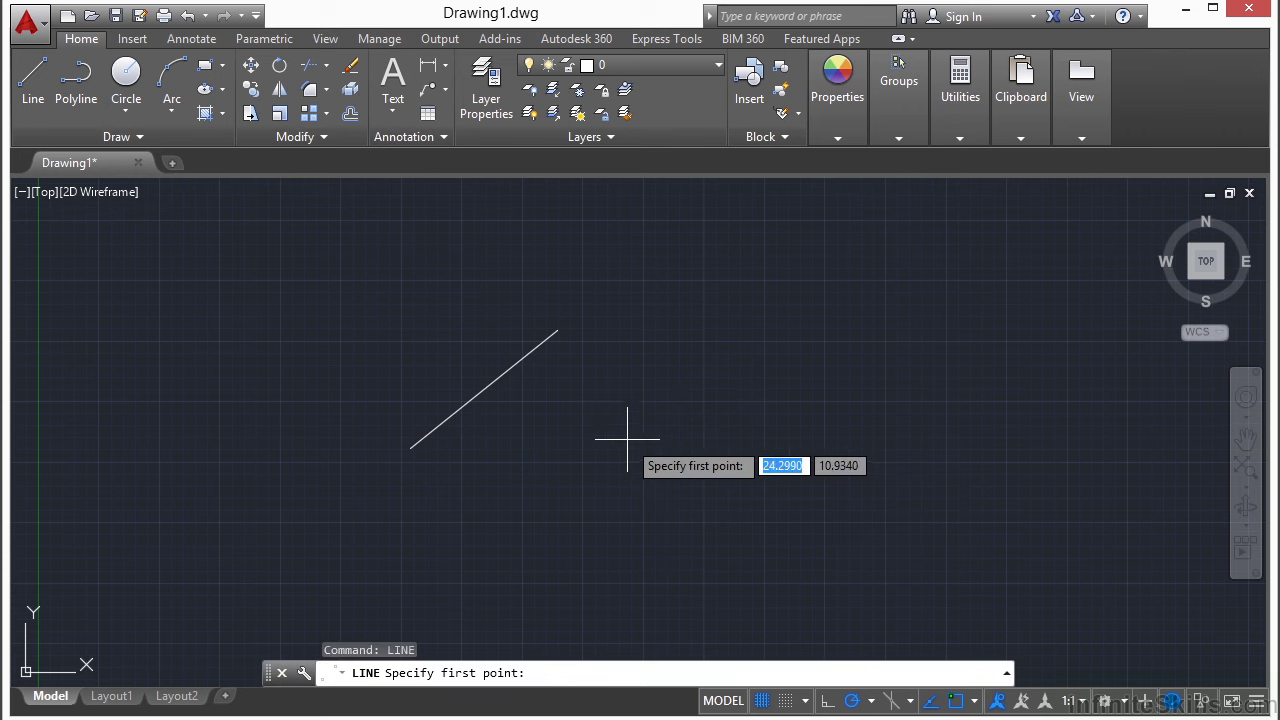
click(648, 414)
click(711, 332)
key(Return)
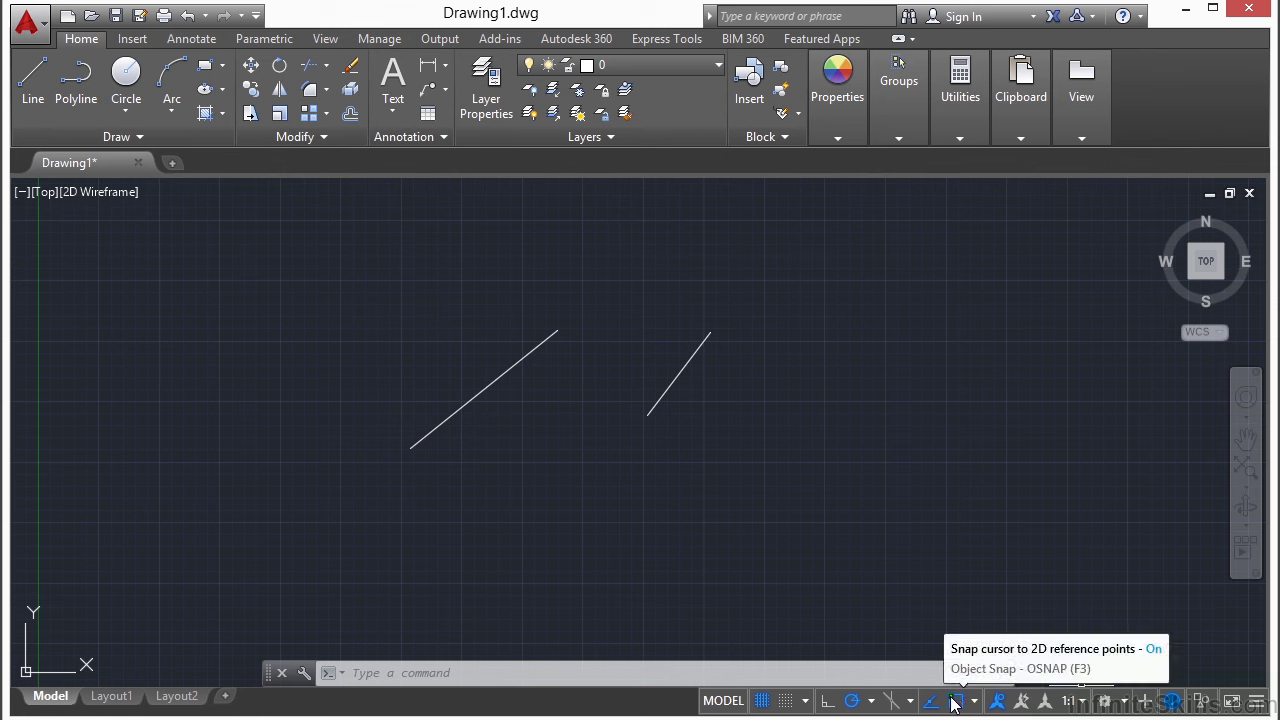
Switch to the 3D Modeling workspace and back to Drafting & Annotation, closing the reopened Design Feed palette.
click(1121, 703)
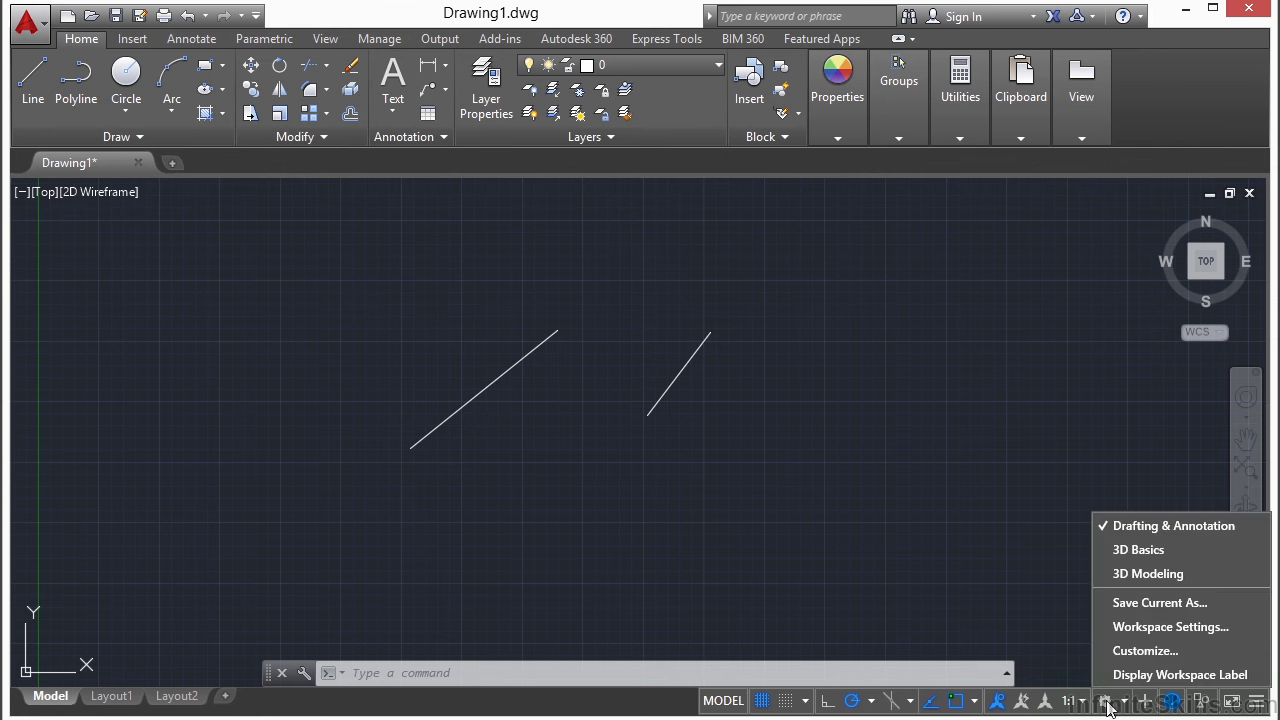
click(1172, 575)
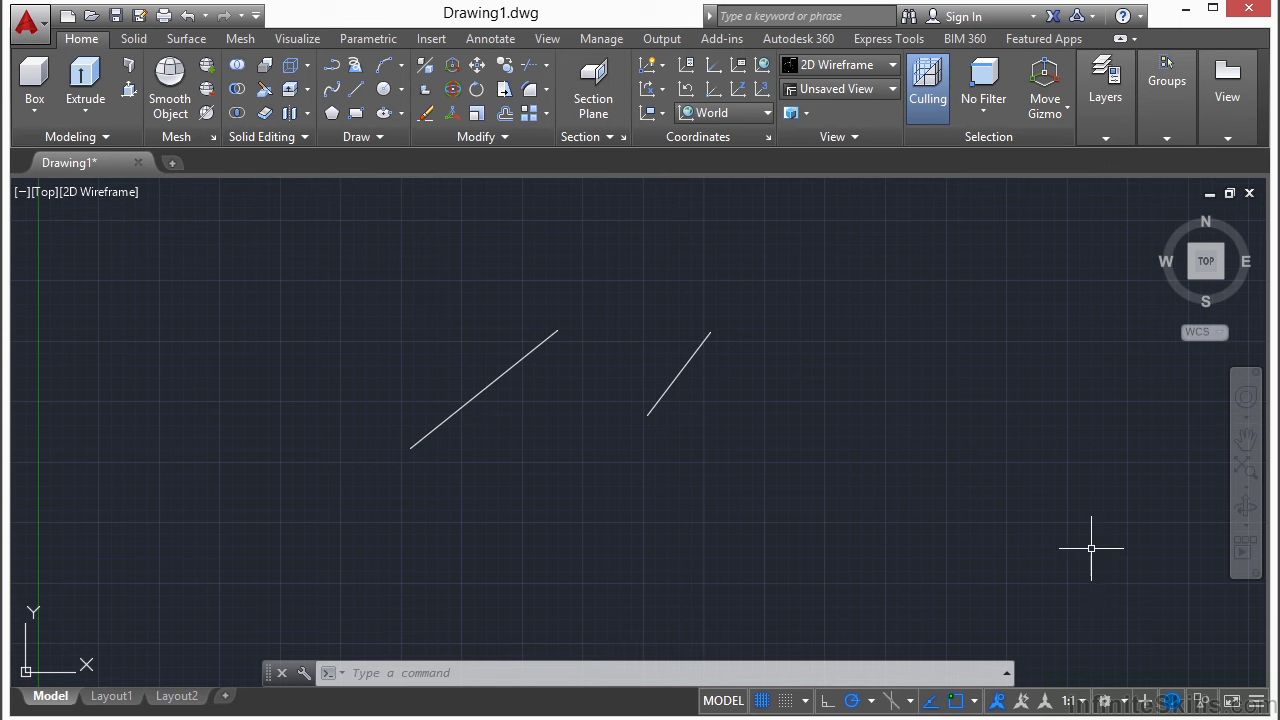
click(1123, 700)
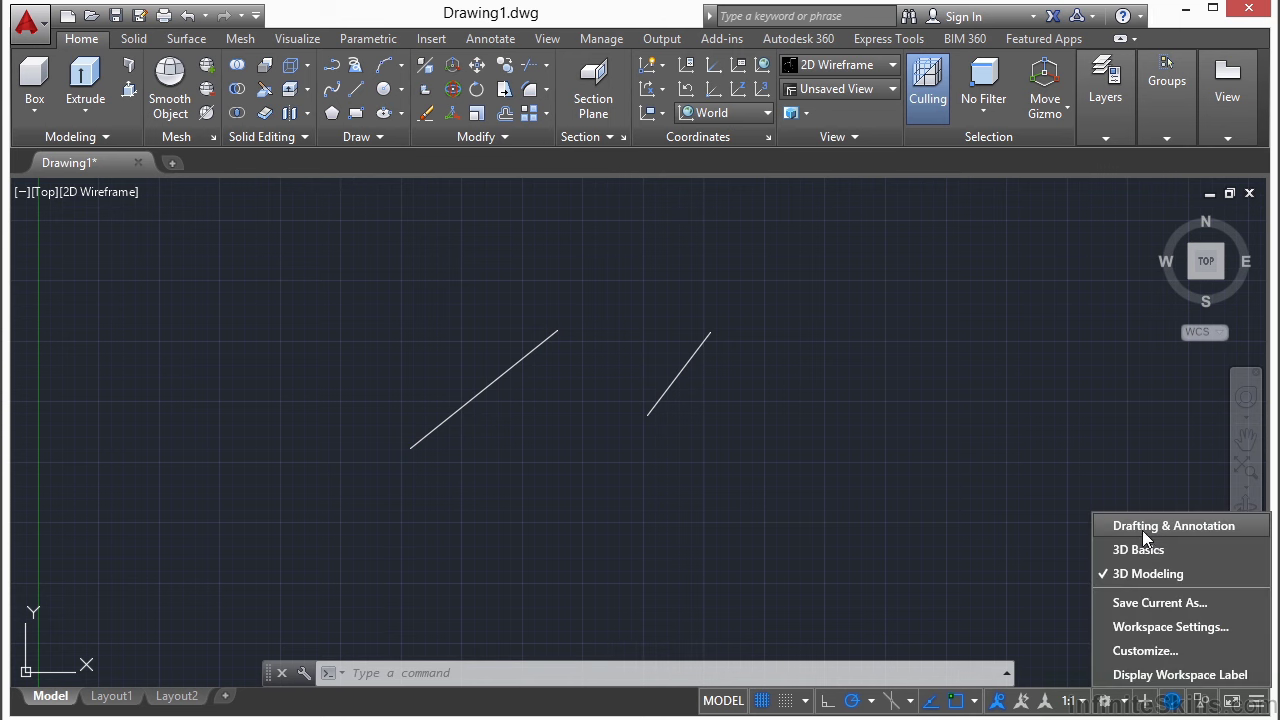
click(1141, 527)
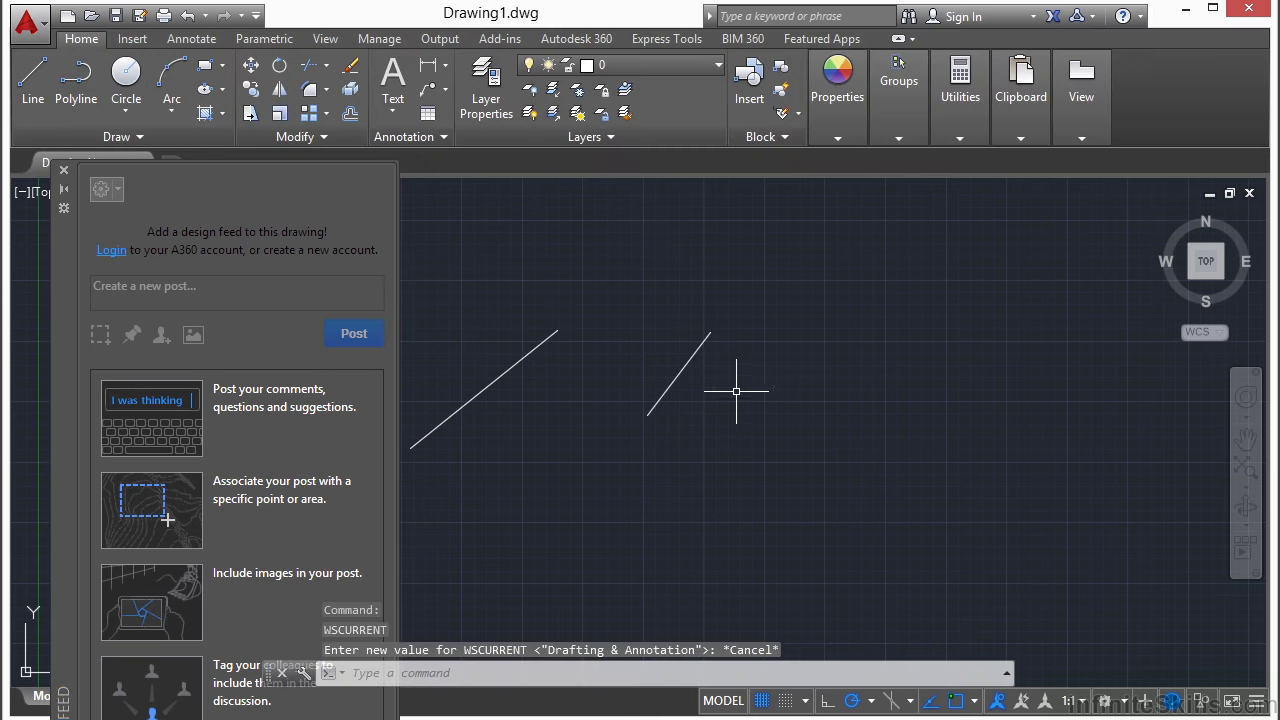
click(64, 171)
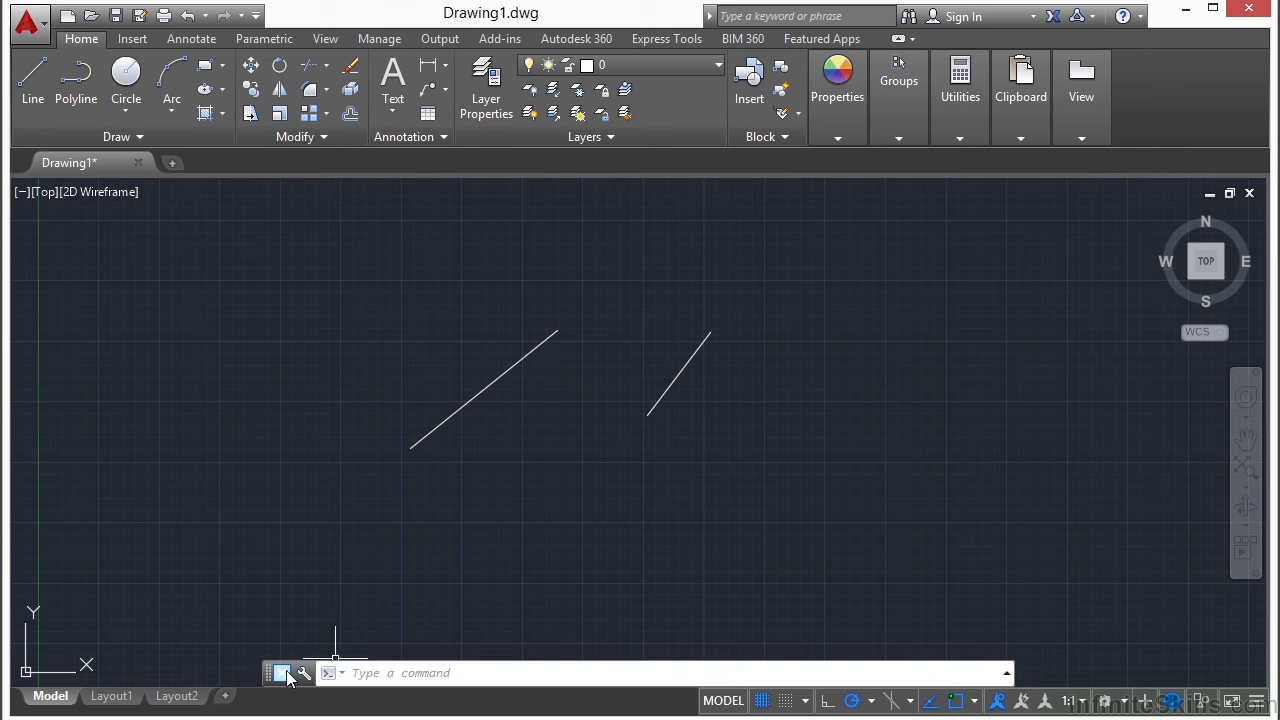
Make the floating command window taller and wider to show its history, and place it below the two lines.
drag(271, 674, 217, 310)
drag(290, 338, 290, 572)
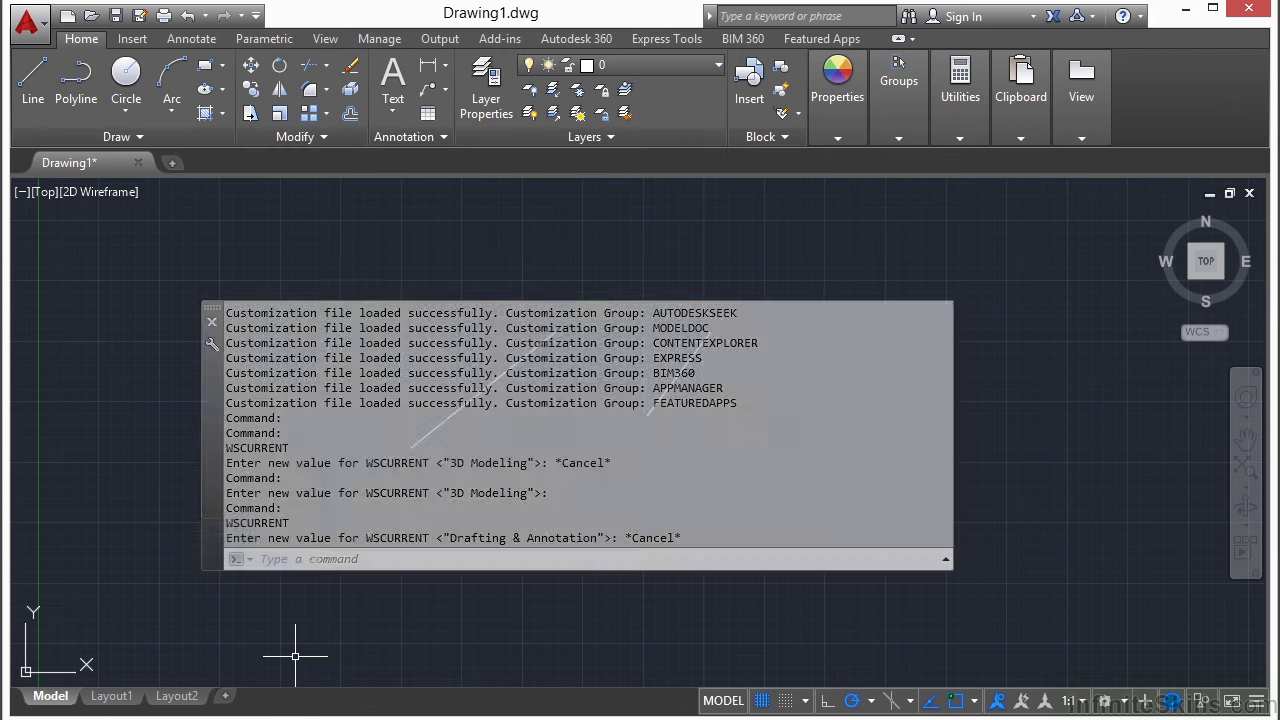
drag(954, 446, 1032, 466)
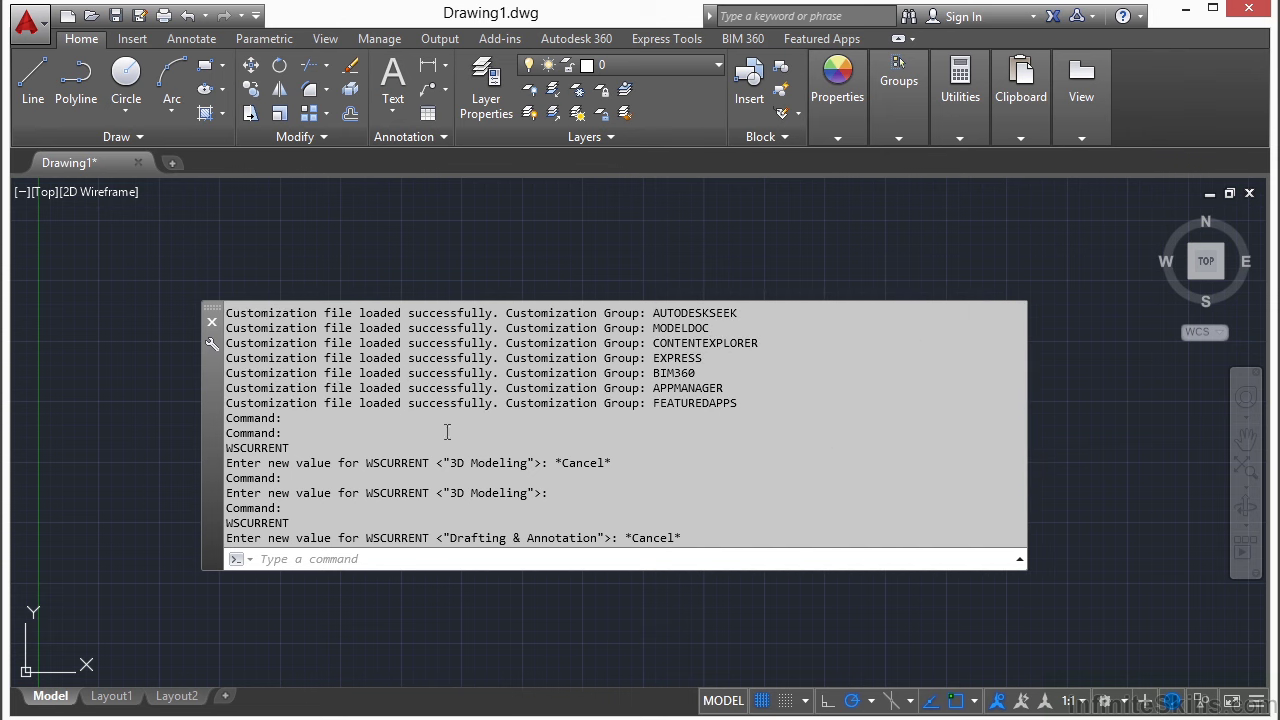
drag(206, 398, 262, 500)
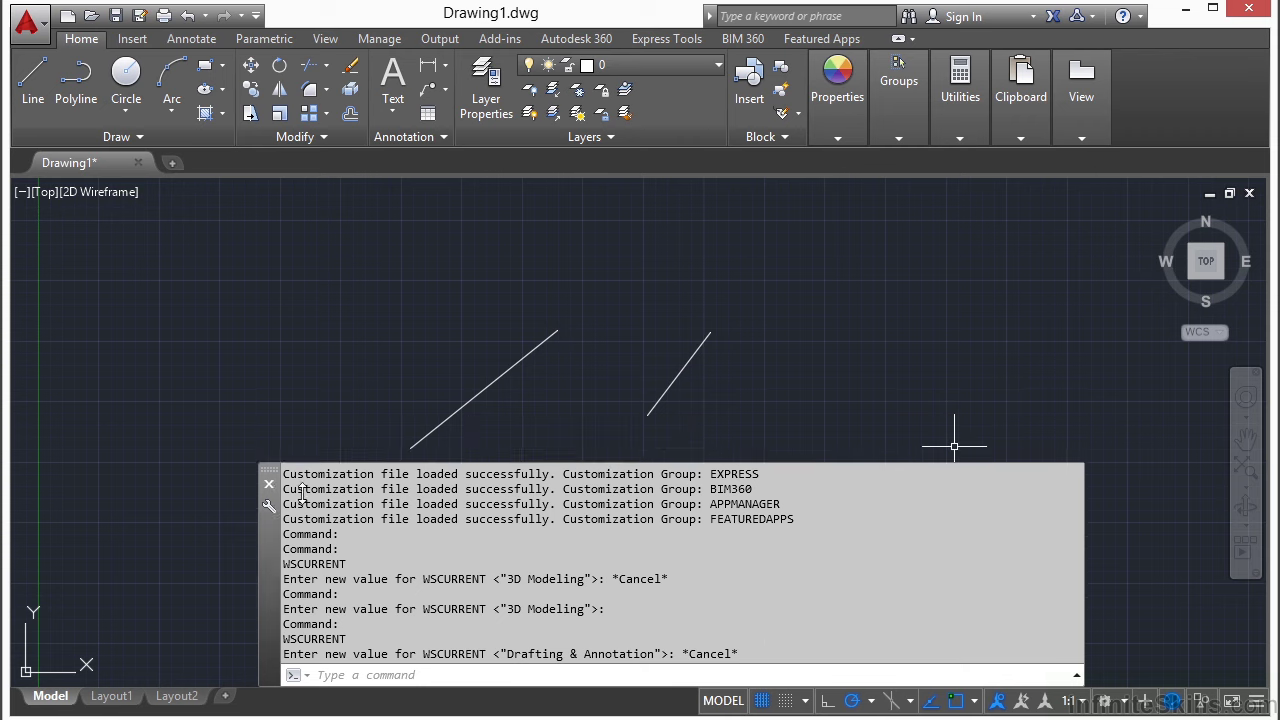